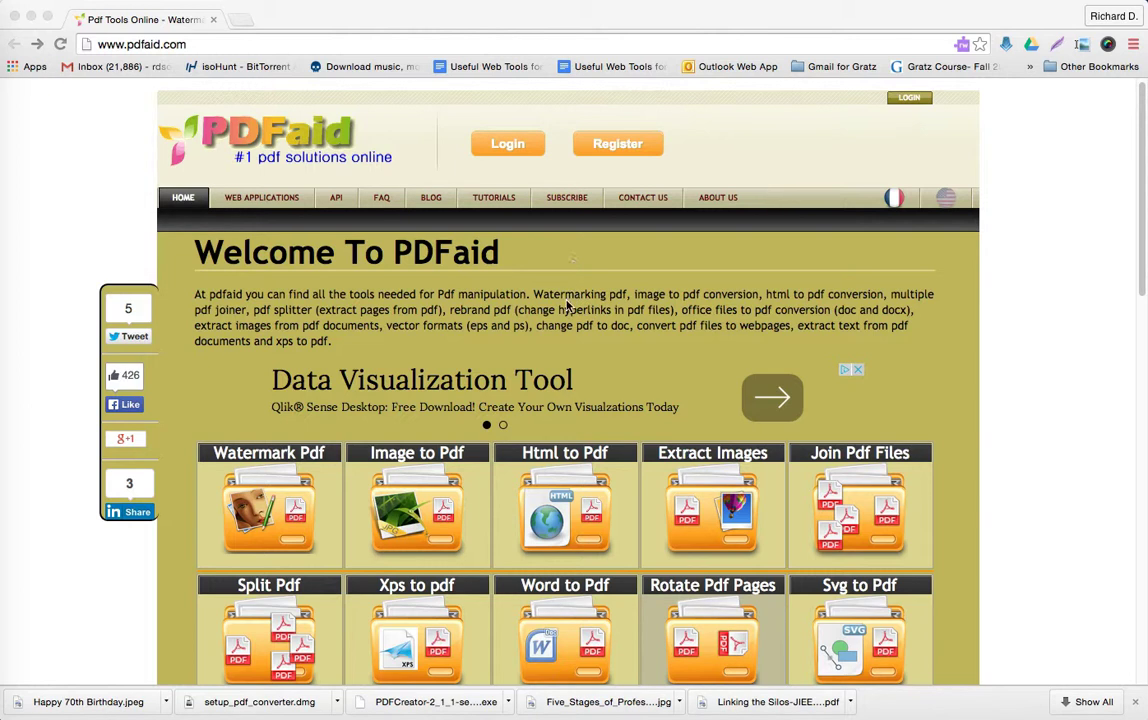
- Look through the PDF conversion tools offered on the PDFaid home page
scroll(590, 322, down, 1)
scroll(591, 324, down, 1)
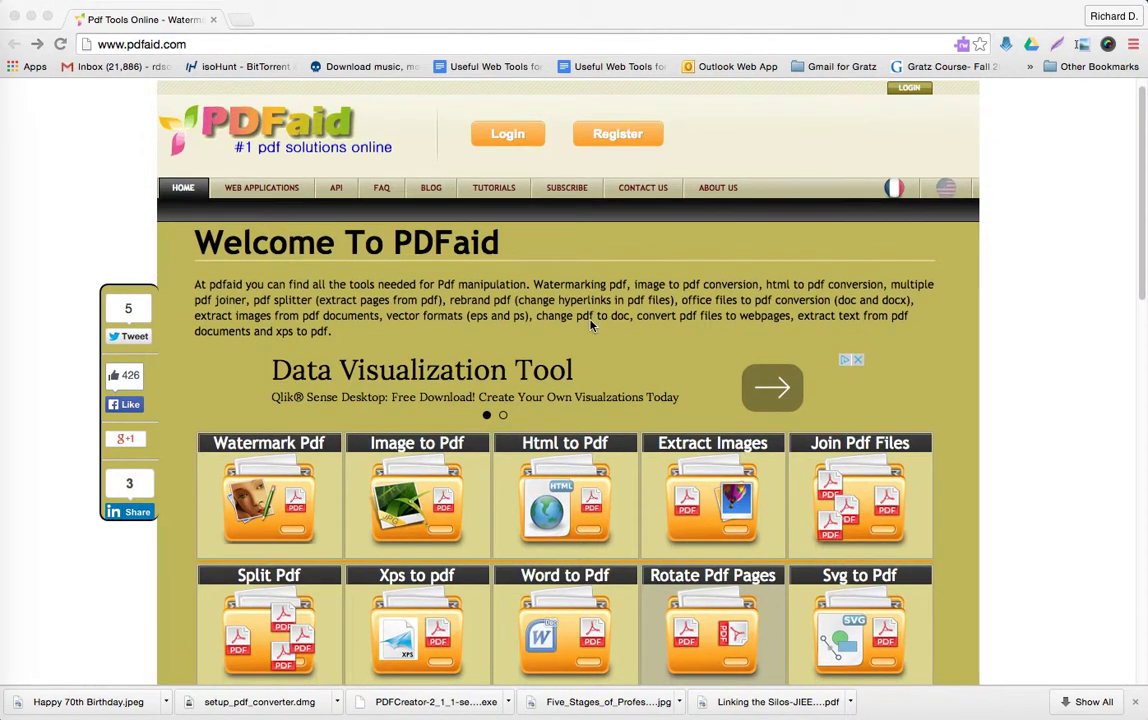
scroll(591, 324, down, 3)
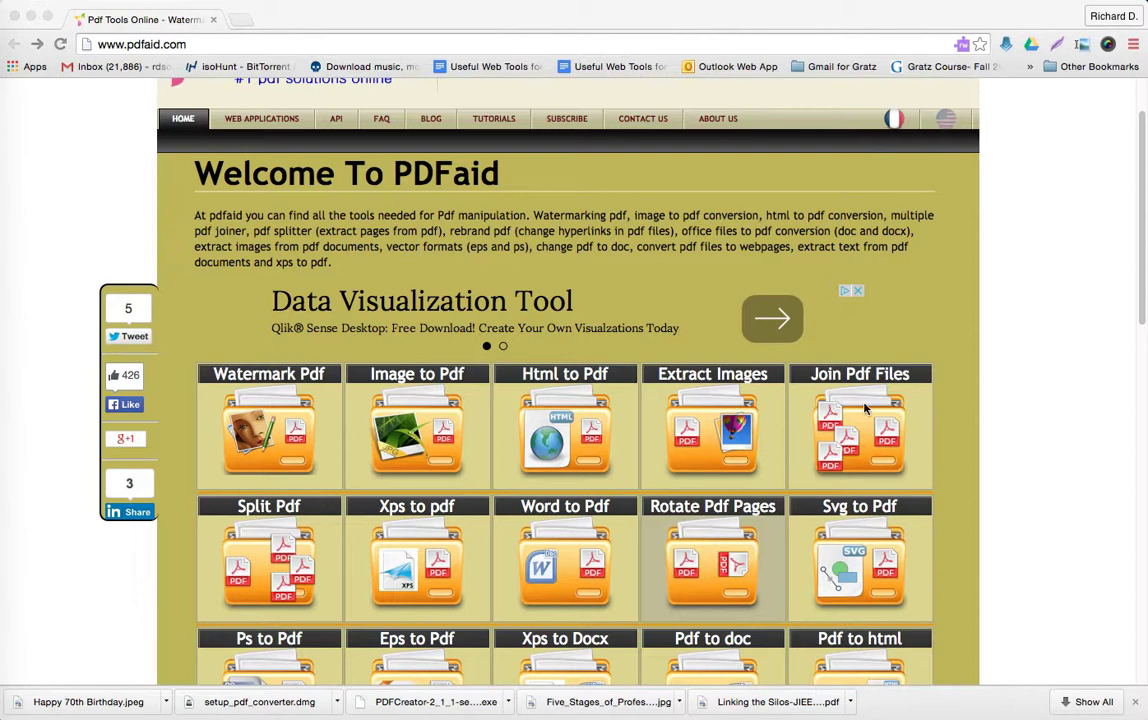
scroll(866, 408, down, 1)
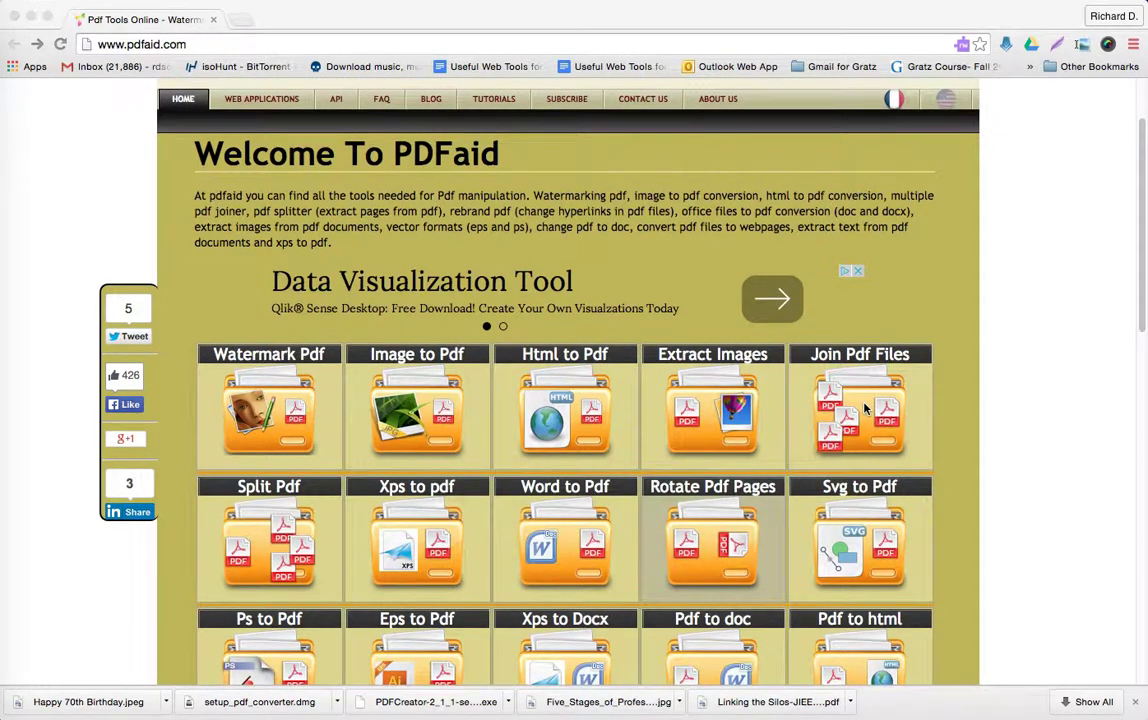
scroll(866, 408, down, 2)
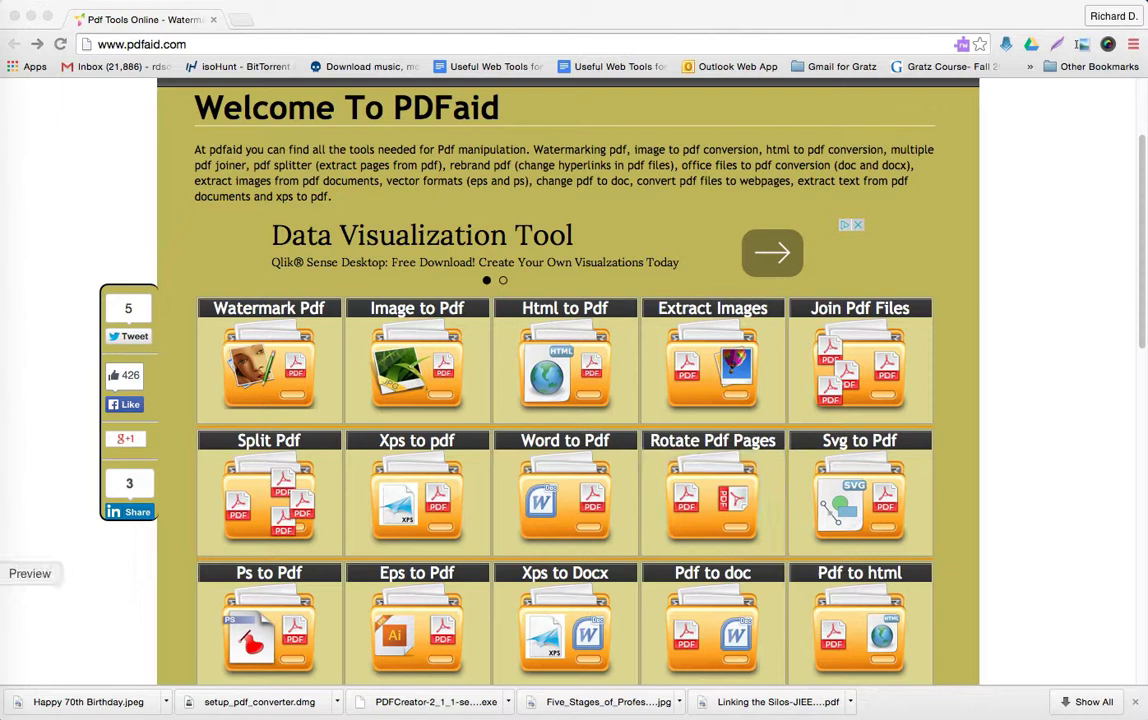
- Switch to Preview and read the Five Stages of Professional Development for Jewish Educators PDF from Stage One to Stage Five
click(30, 573)
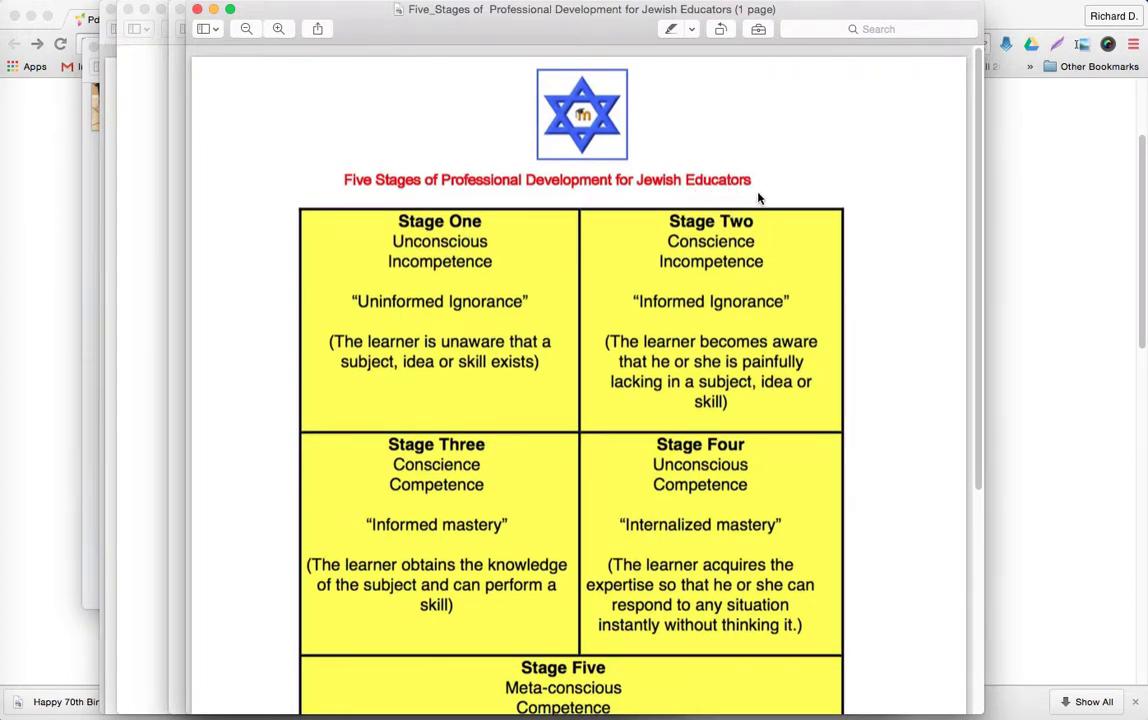
scroll(538, 301, down, 3)
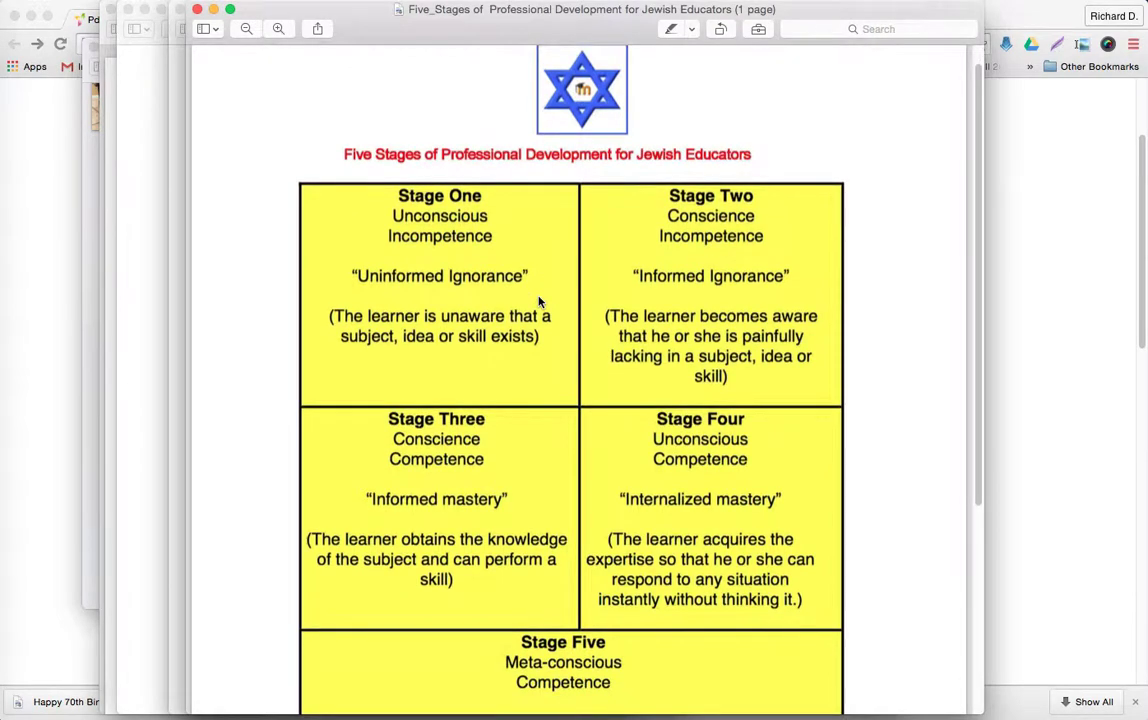
scroll(538, 301, up, 1)
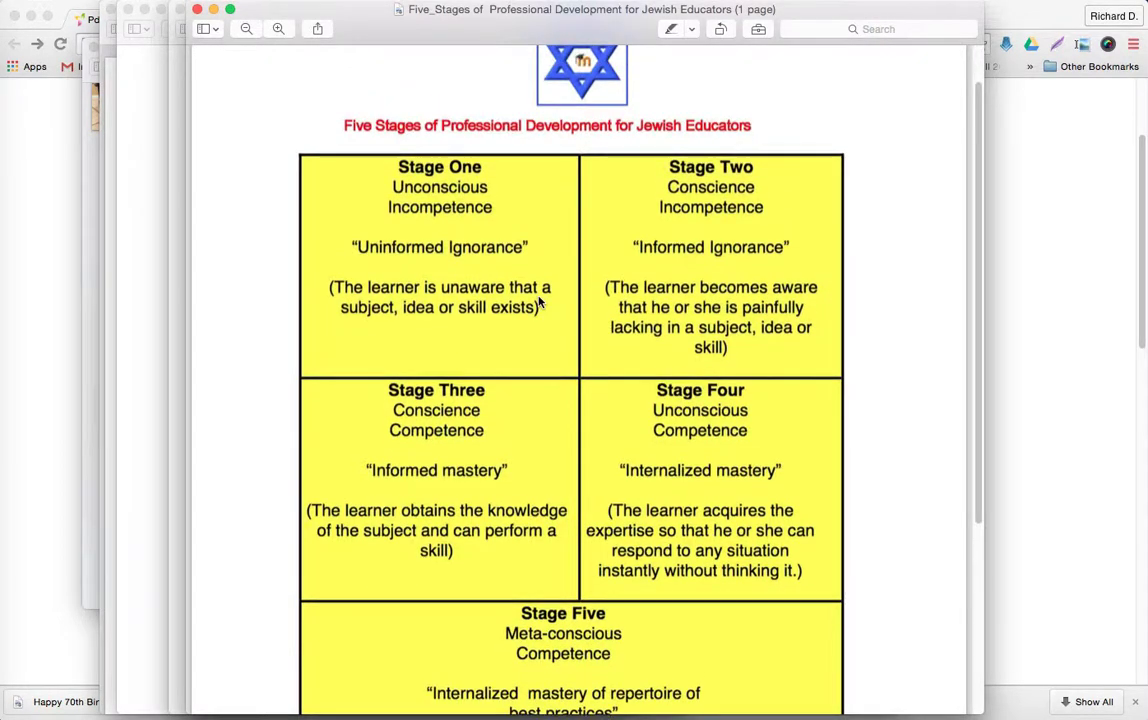
scroll(538, 301, up, 1)
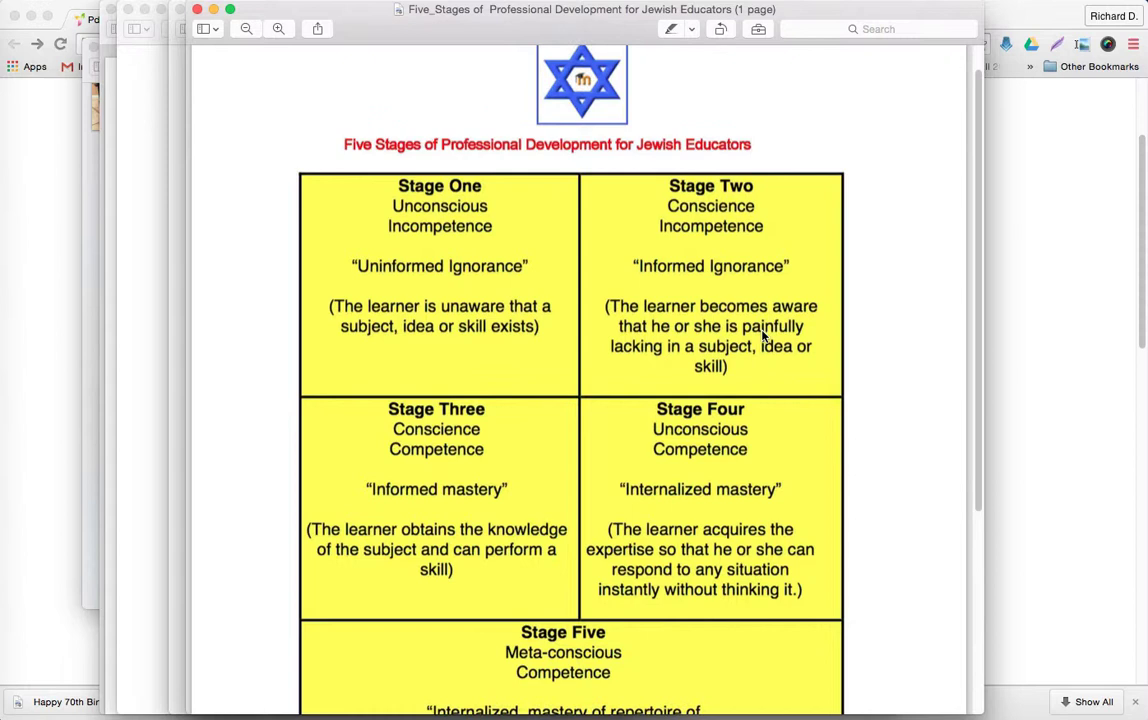
scroll(763, 338, down, 1)
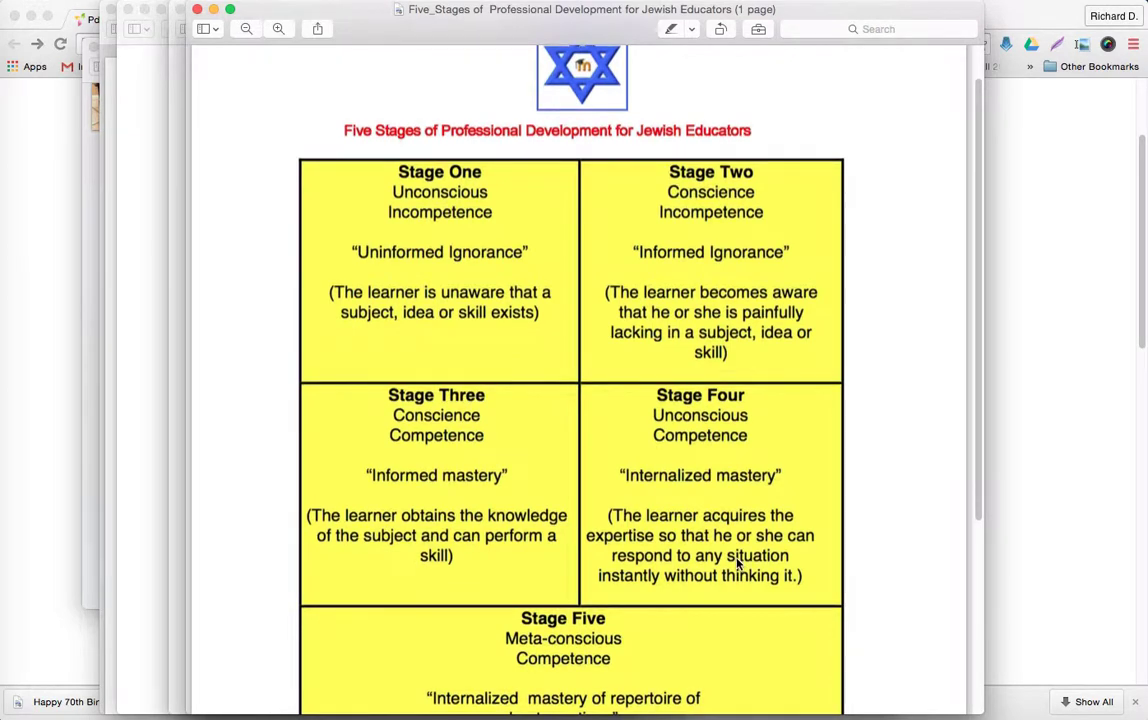
scroll(737, 565, down, 2)
scroll(687, 588, down, 3)
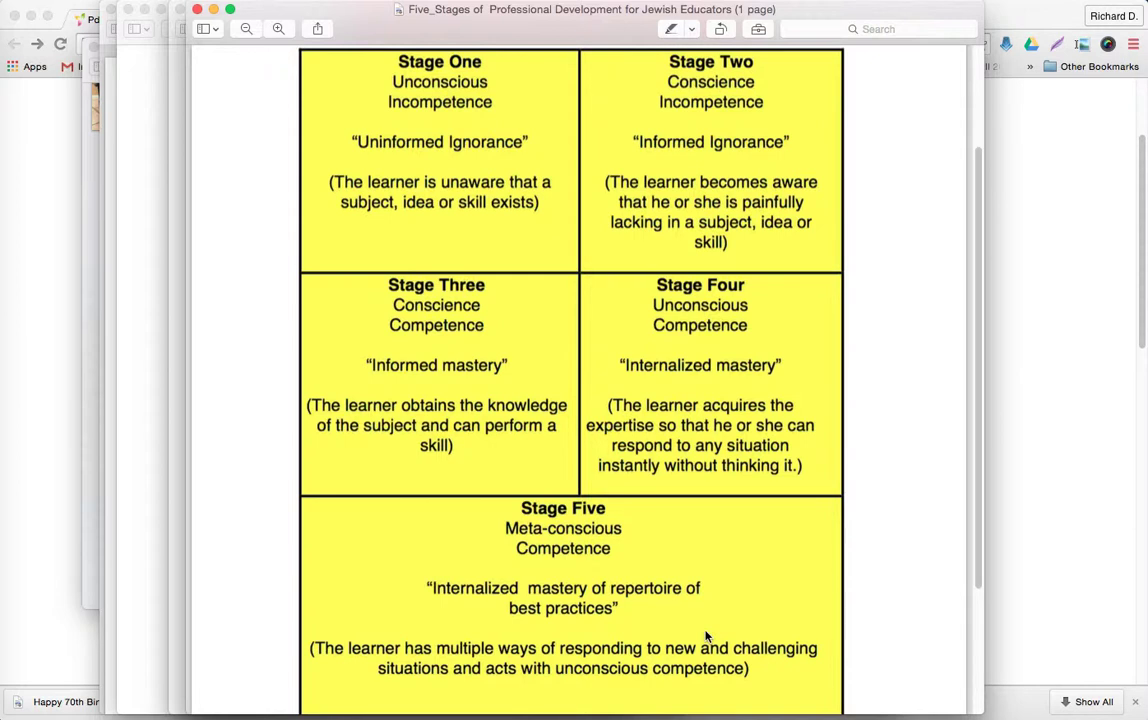
scroll(706, 636, up, 1)
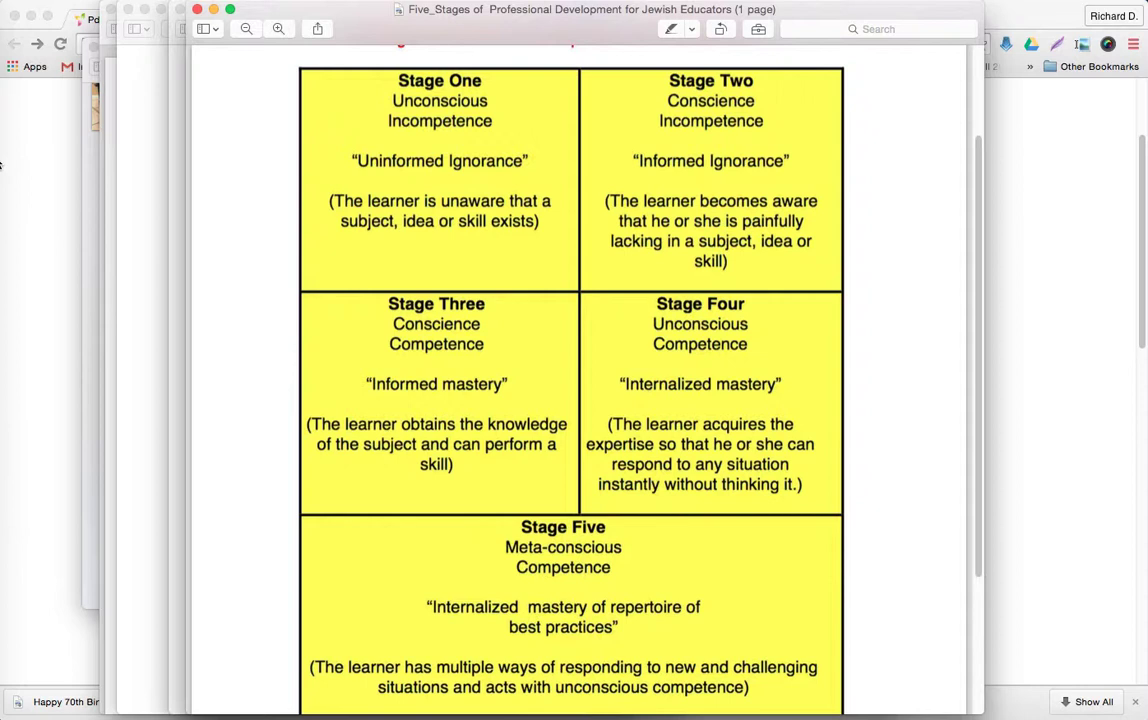
- Switch back to Chrome and open PDFaid's Pdf to doc converter
click(4, 157)
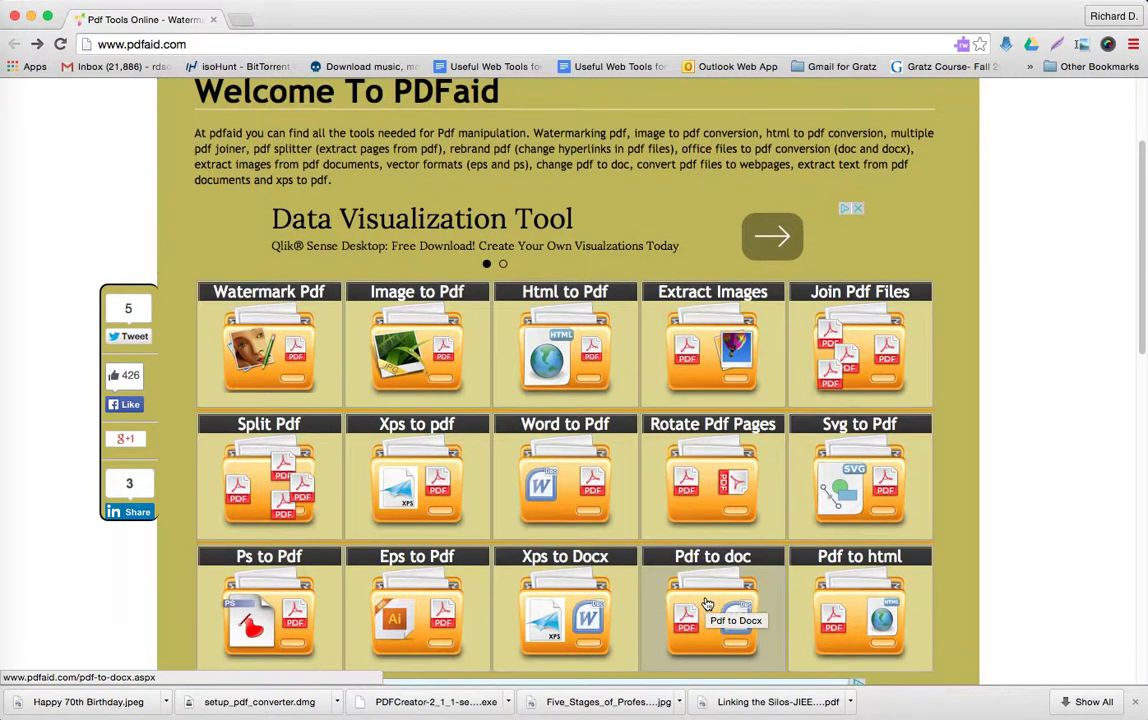
scroll(706, 604, down, 2)
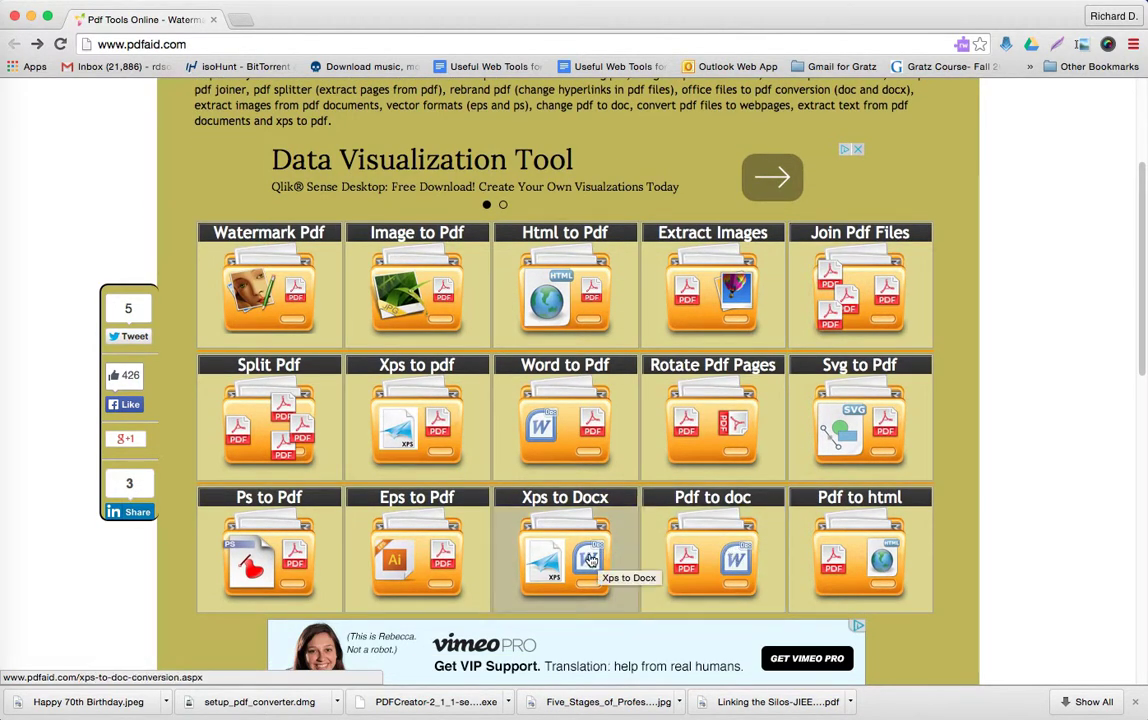
click(731, 563)
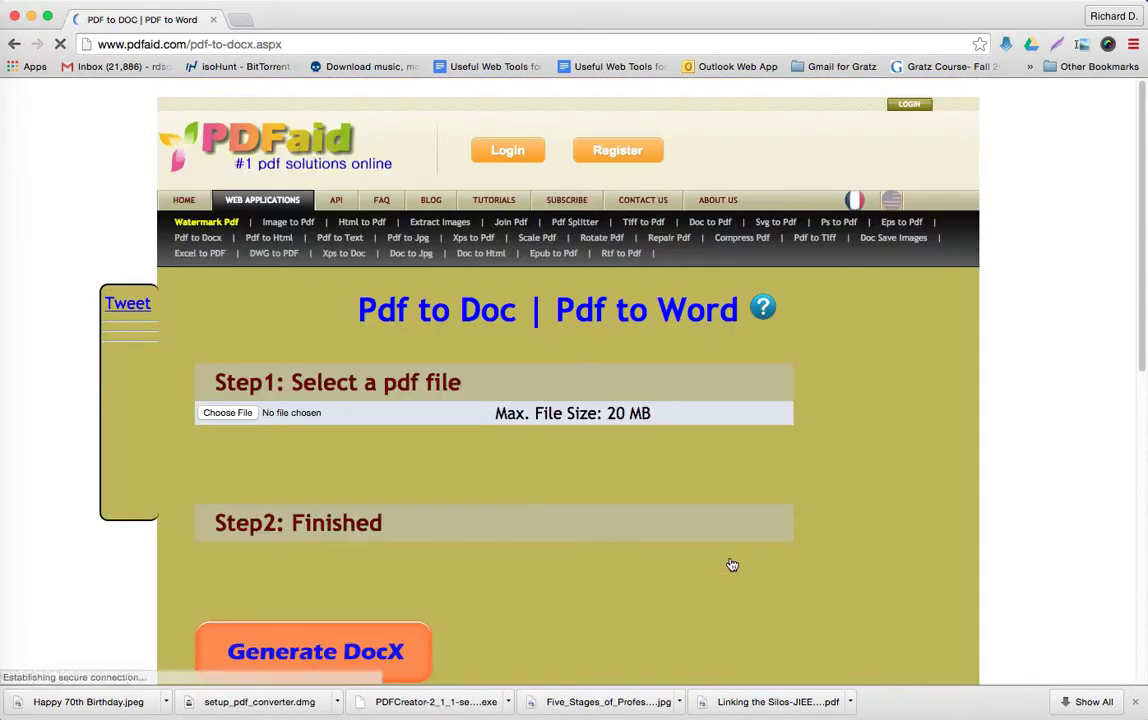
- Choose the PDF "Five_Stages of Professional Development for Jewish Educators" from the Desktop as the file to convert
click(228, 413)
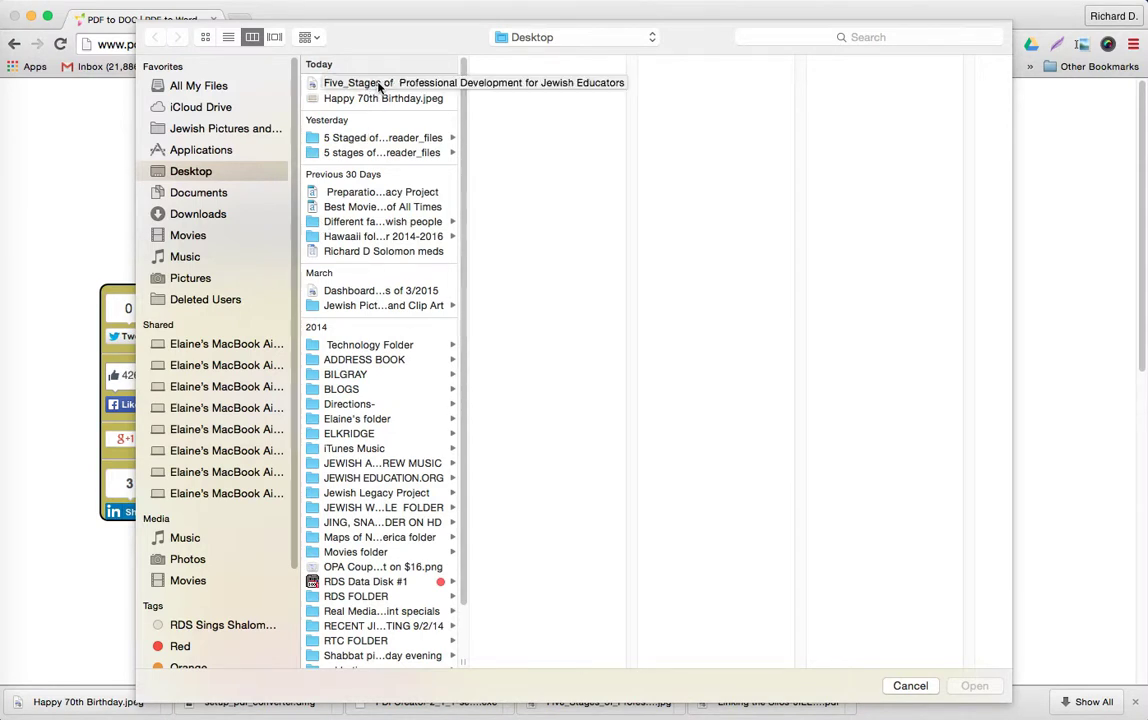
click(378, 86)
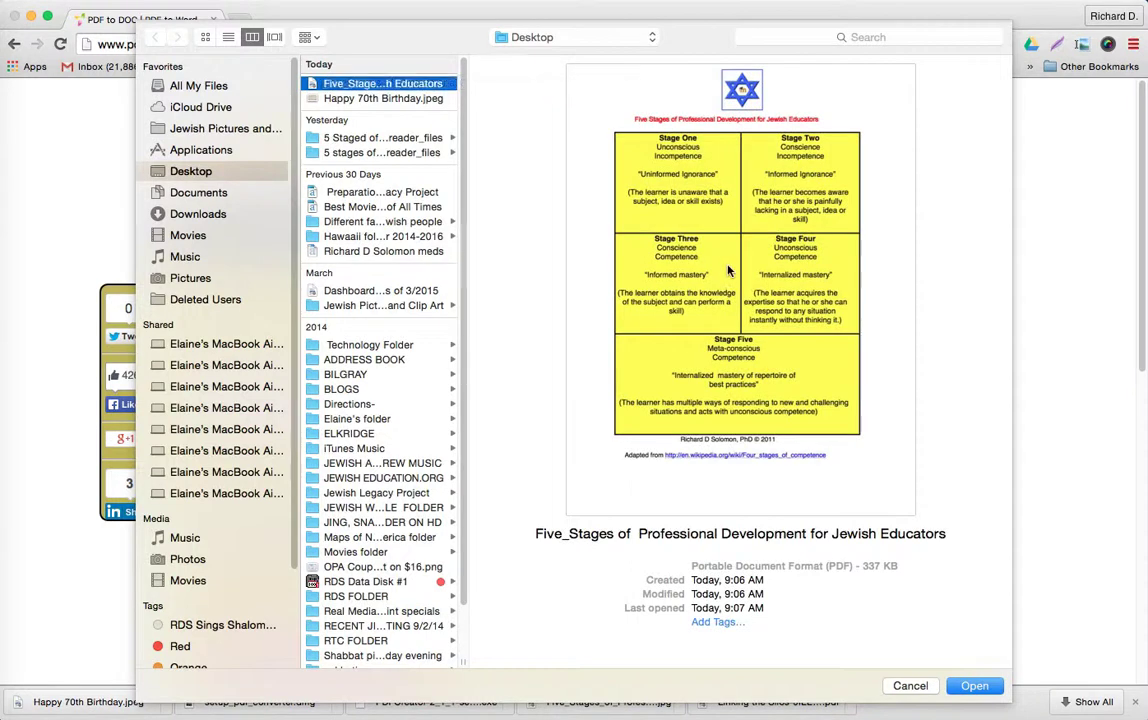
click(975, 688)
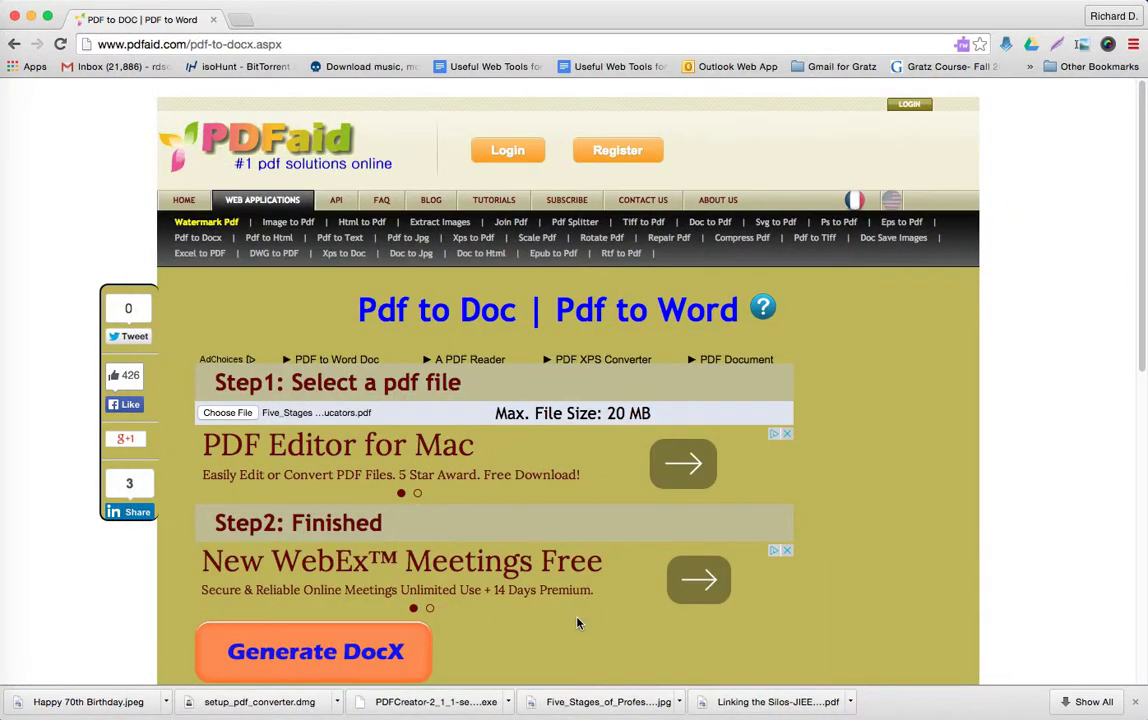
- Generate the DocX file from the selected PDF and start downloading the result
scroll(590, 533, down, 3)
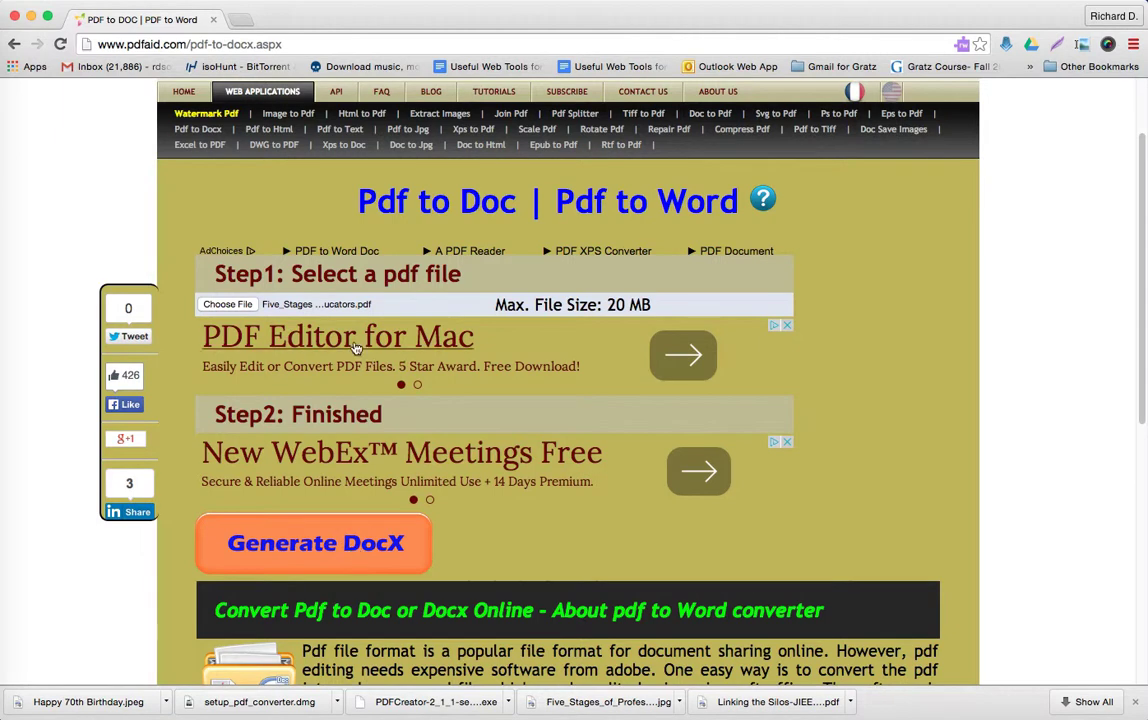
click(340, 547)
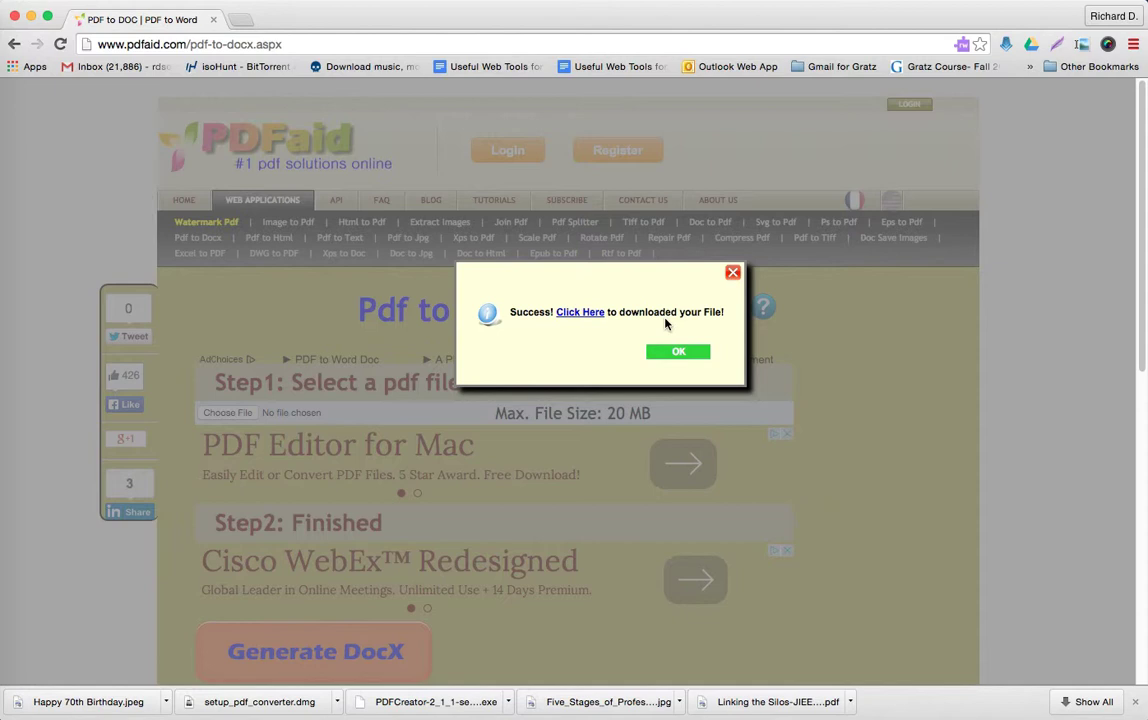
click(580, 312)
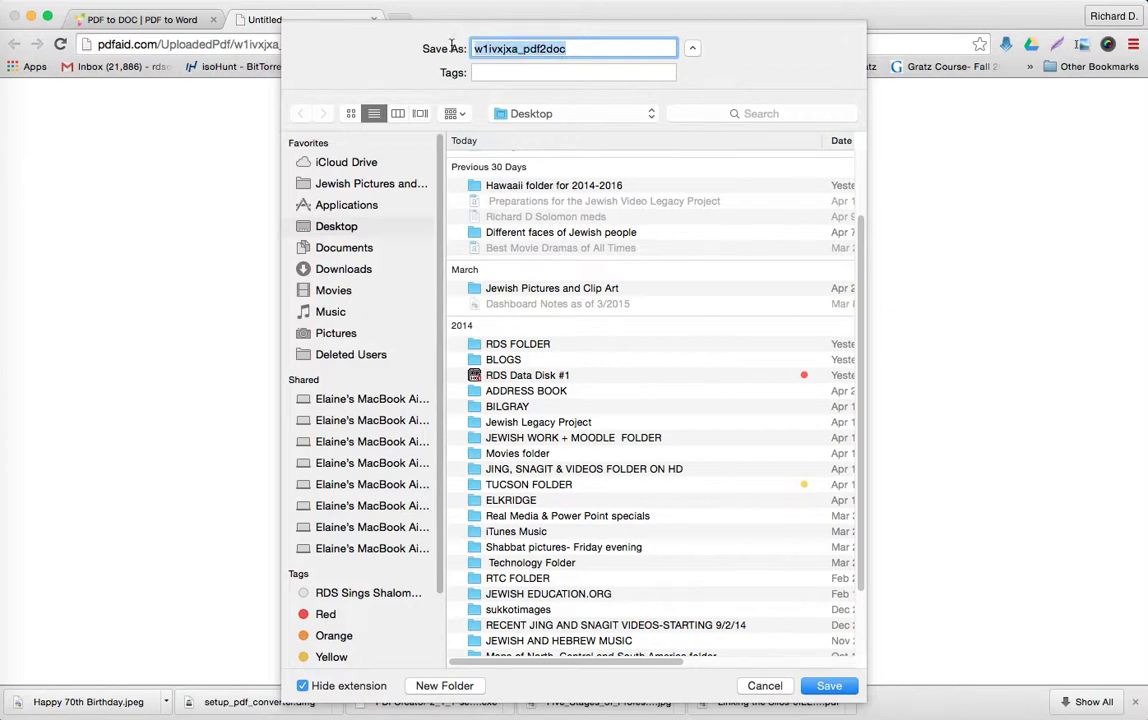
- Save the converted file to the Desktop under the name "TEST TRANFER OF PDF TO WORD DOC"
text(TEST tr)
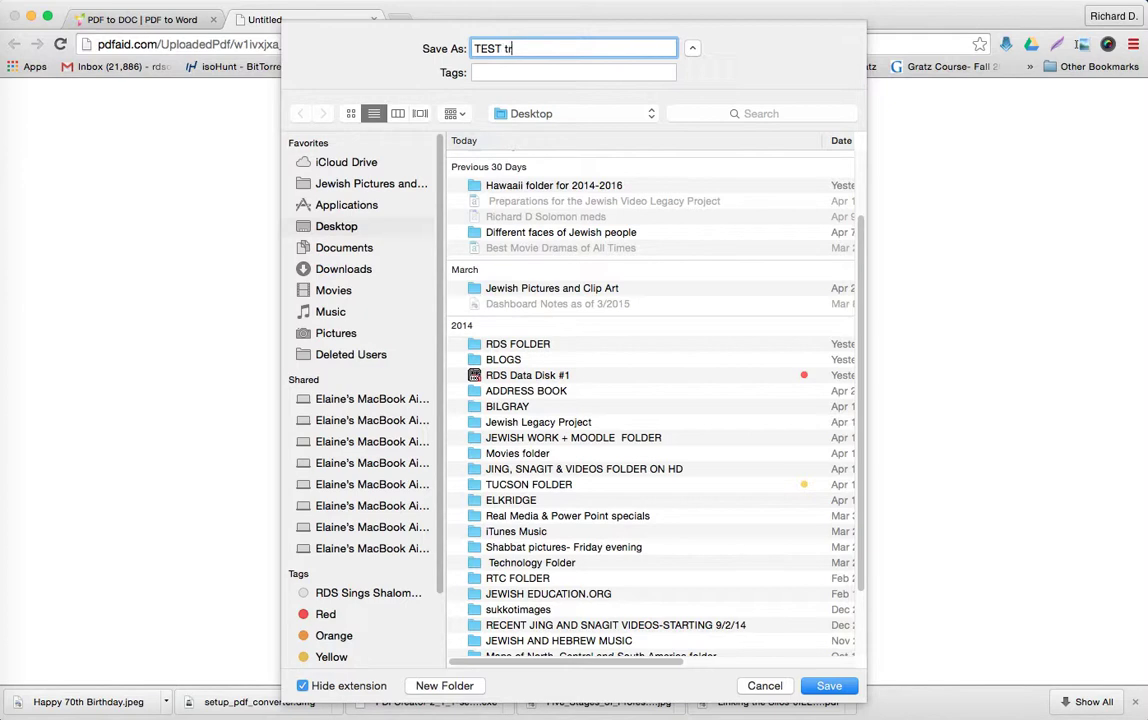
key(BackSpace)
key(BackSpace)
text(TR)
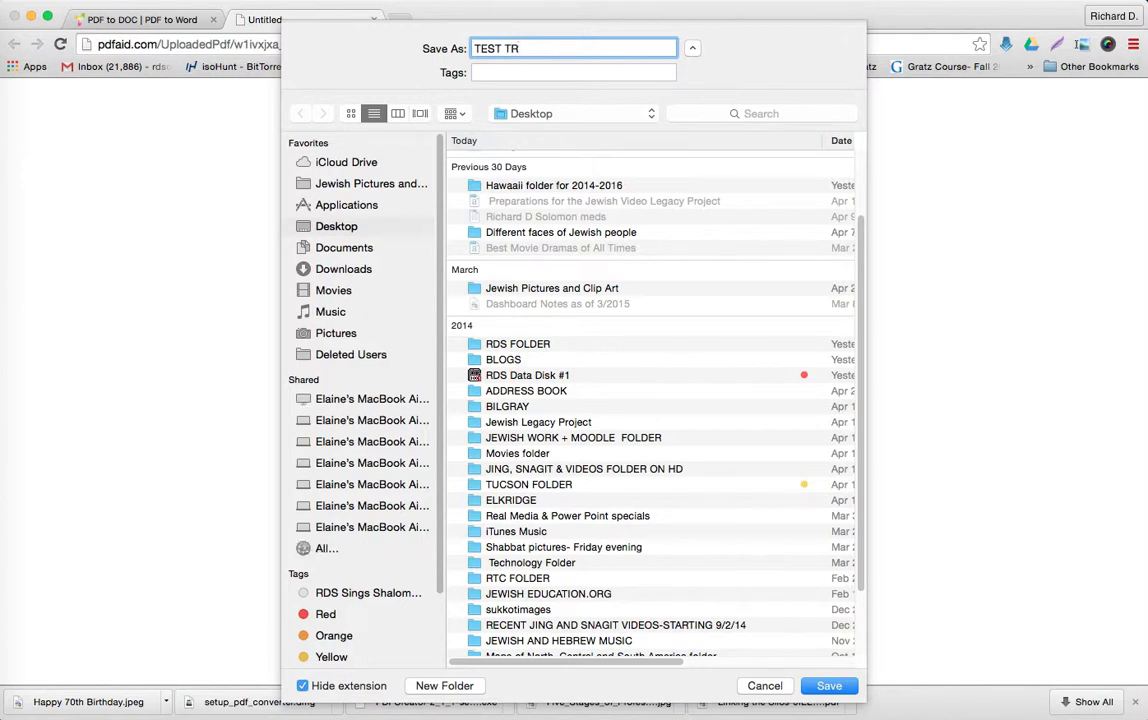
text(ANFER OF PDF TO)
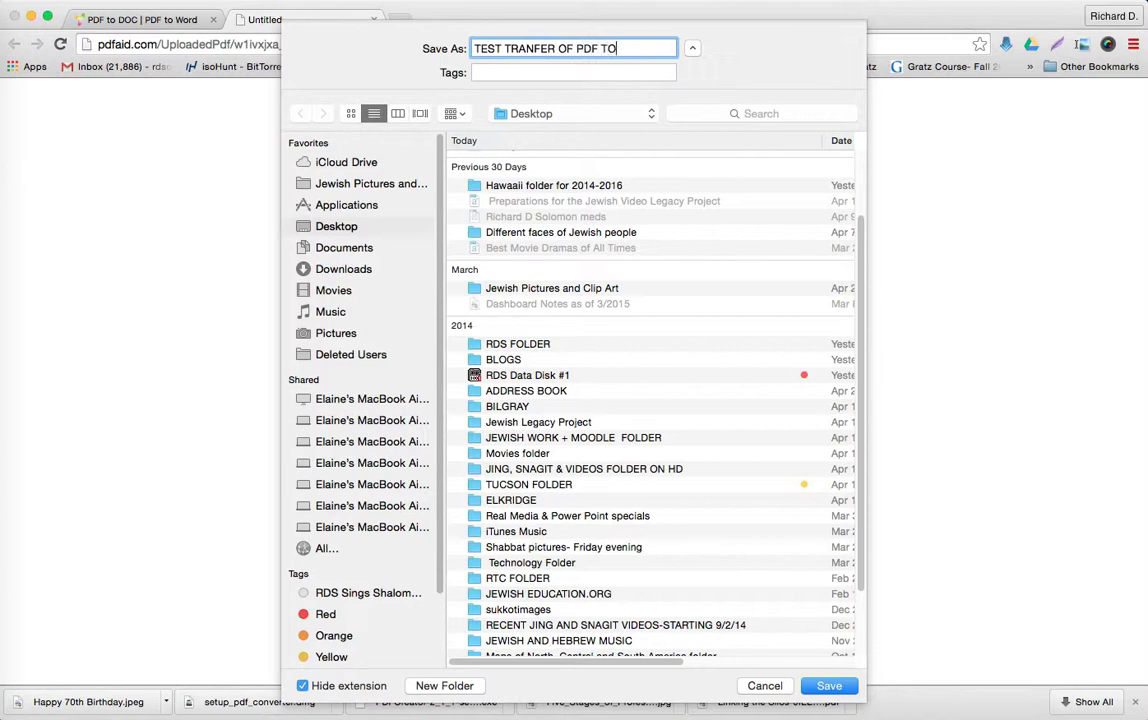
text( WORD DOC)
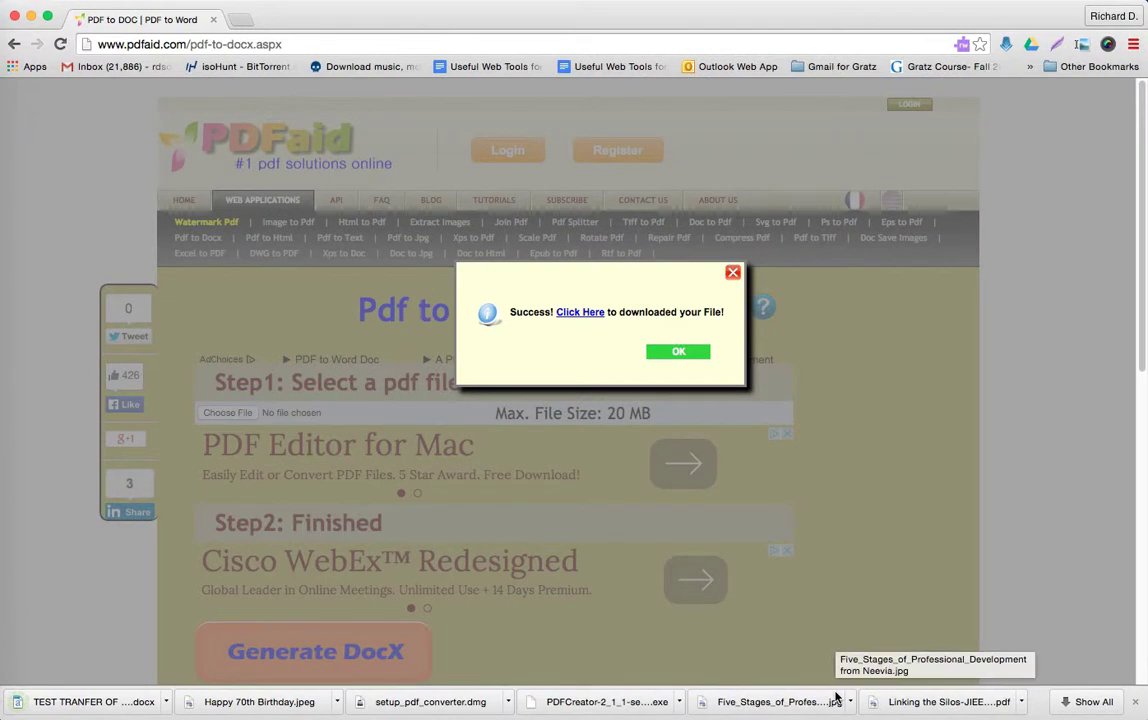
- Open the downloaded TEST TRANFER OF PDF TO WORD DOC.docx in Word to check it, and return to Chrome to dismiss the download message
click(121, 702)
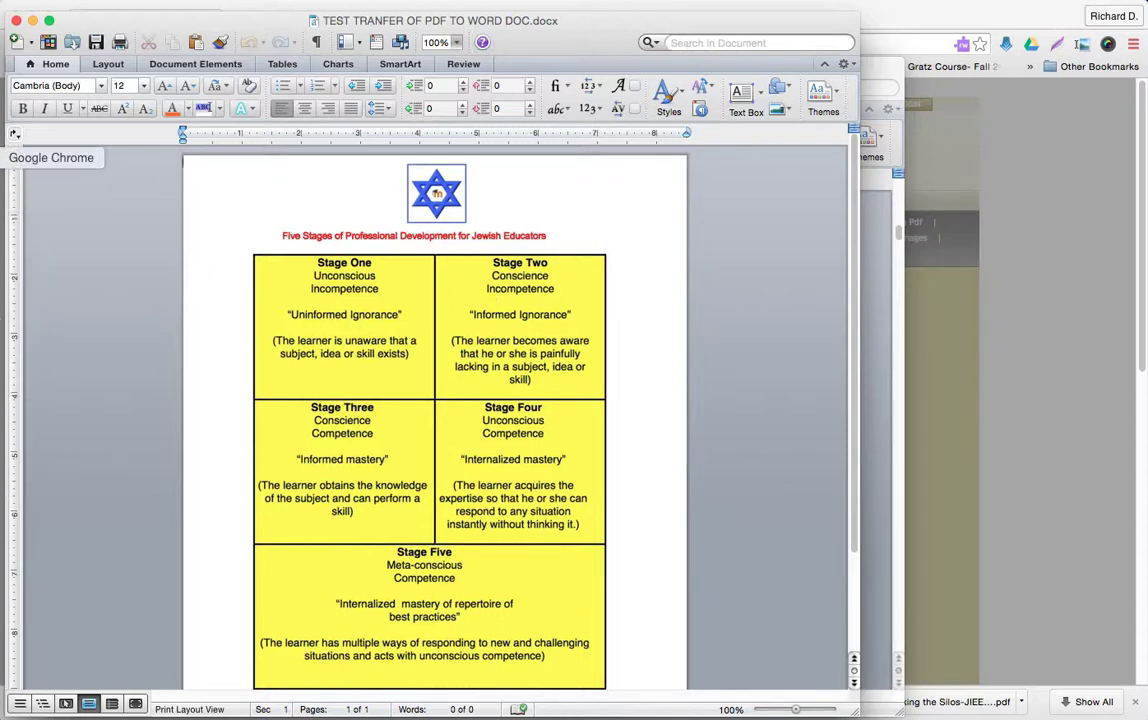
click(3, 157)
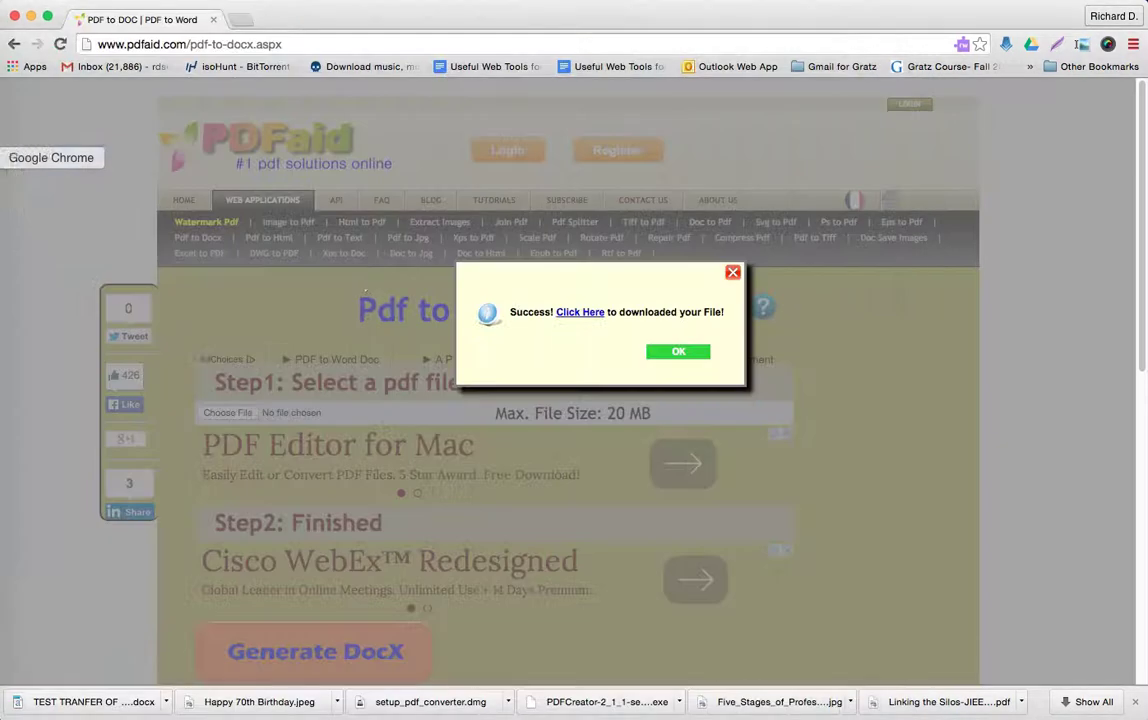
click(736, 274)
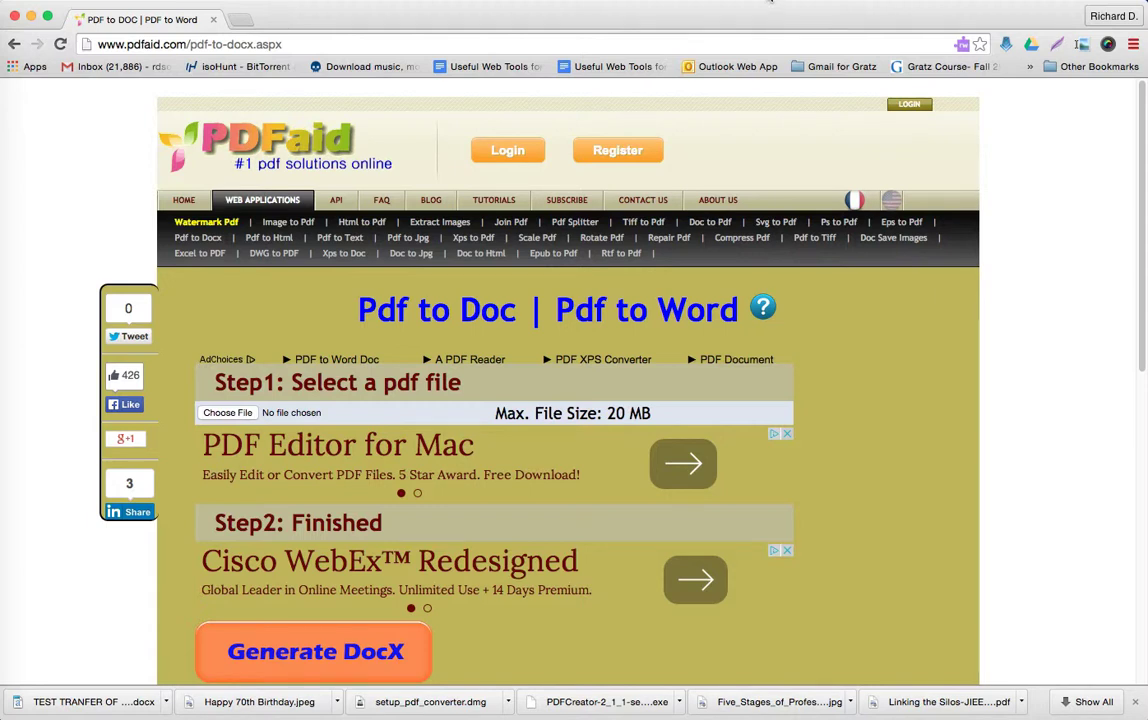
click(772, 1)
click(777, 12)
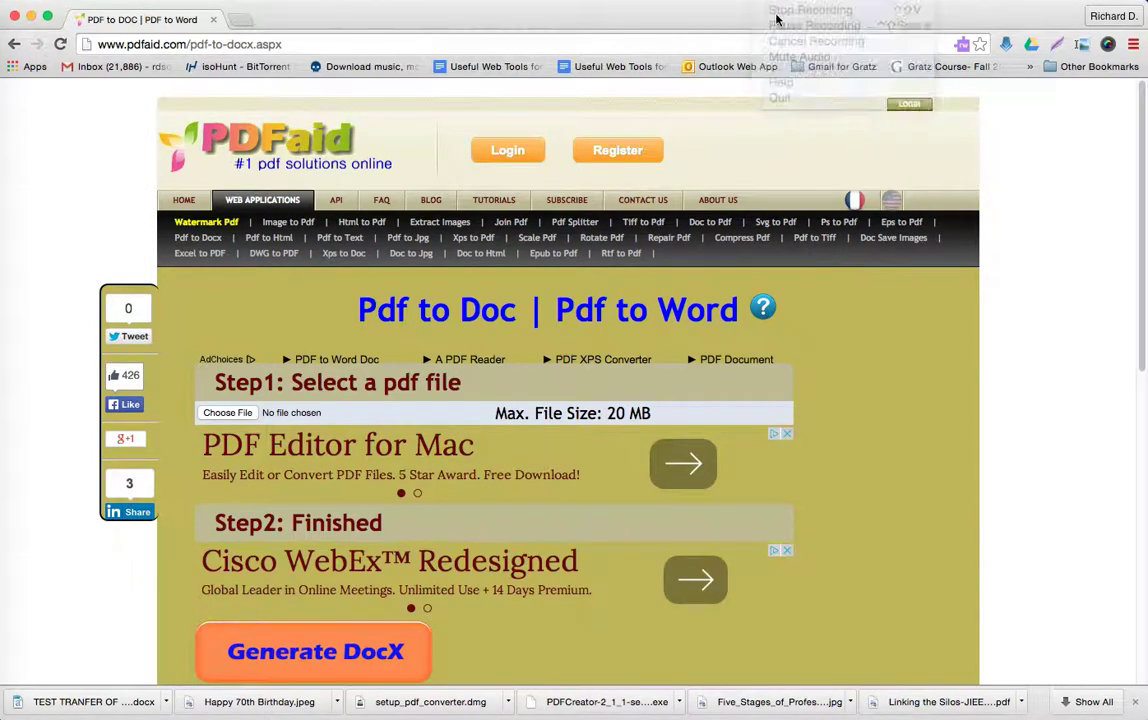